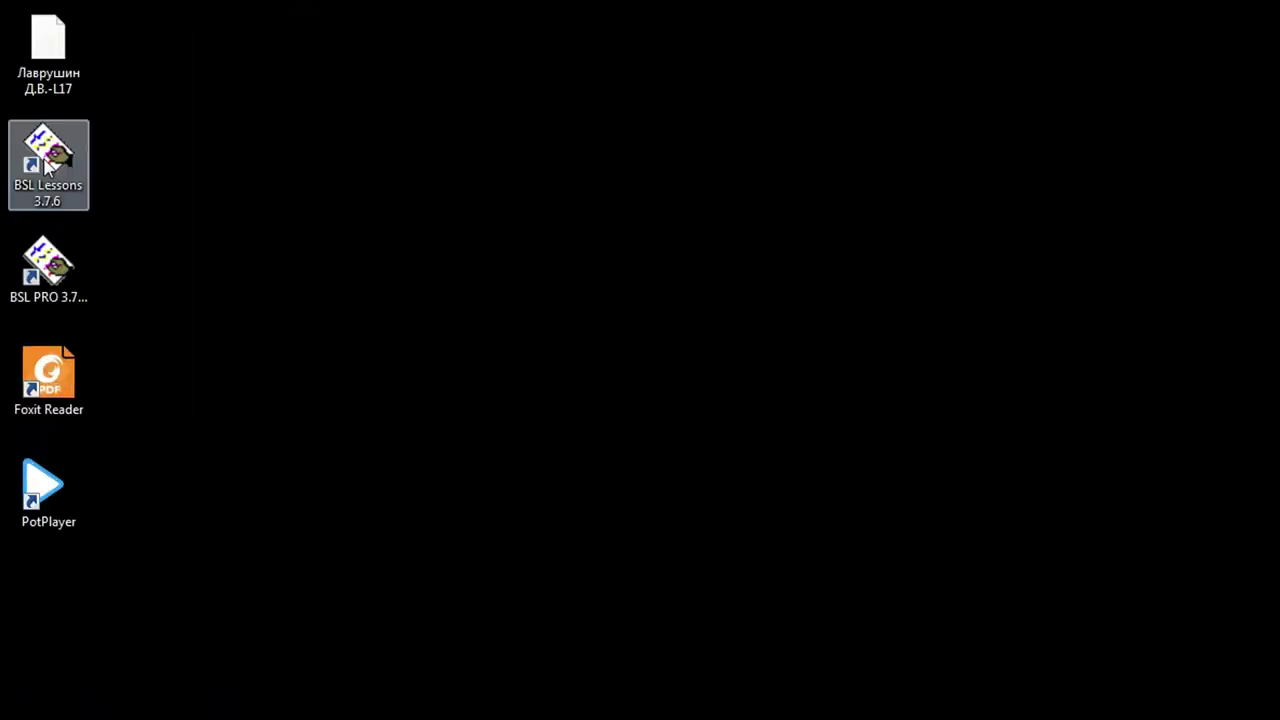
Launch the BSL lesson, switch to Latin input, and enter 'Electromyography' as the file name
double_click(47, 166)
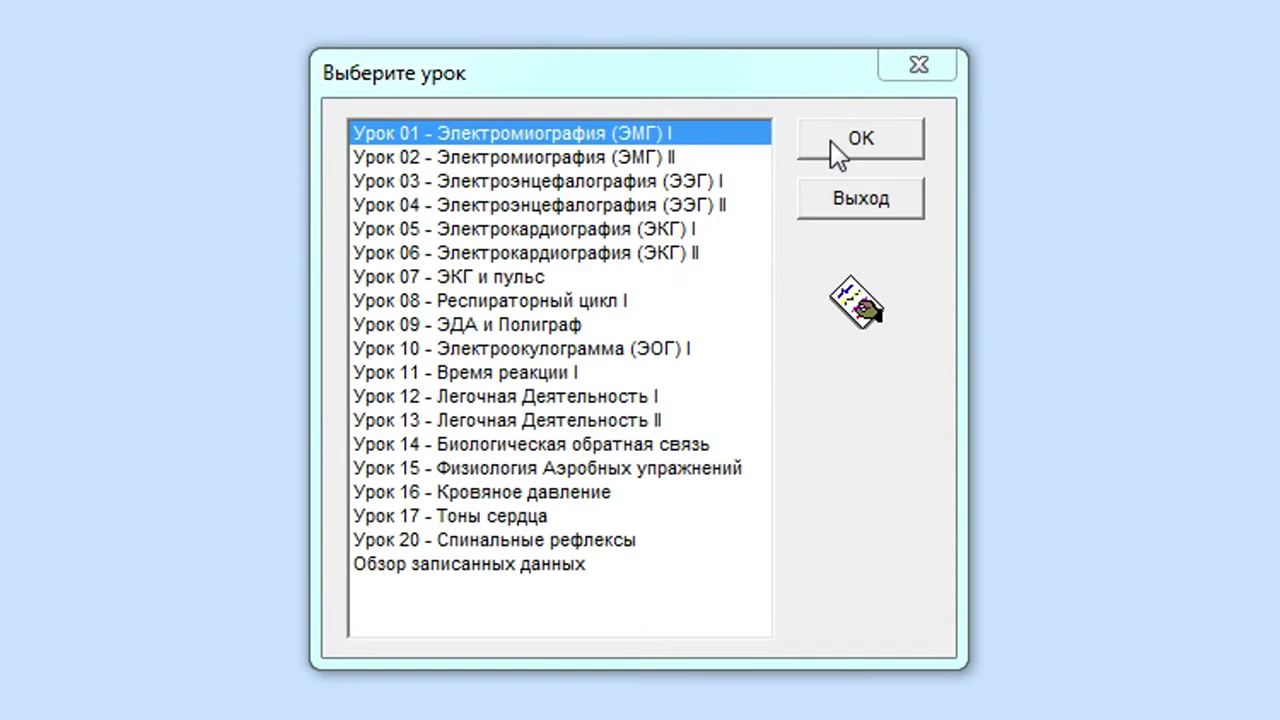
click(837, 151)
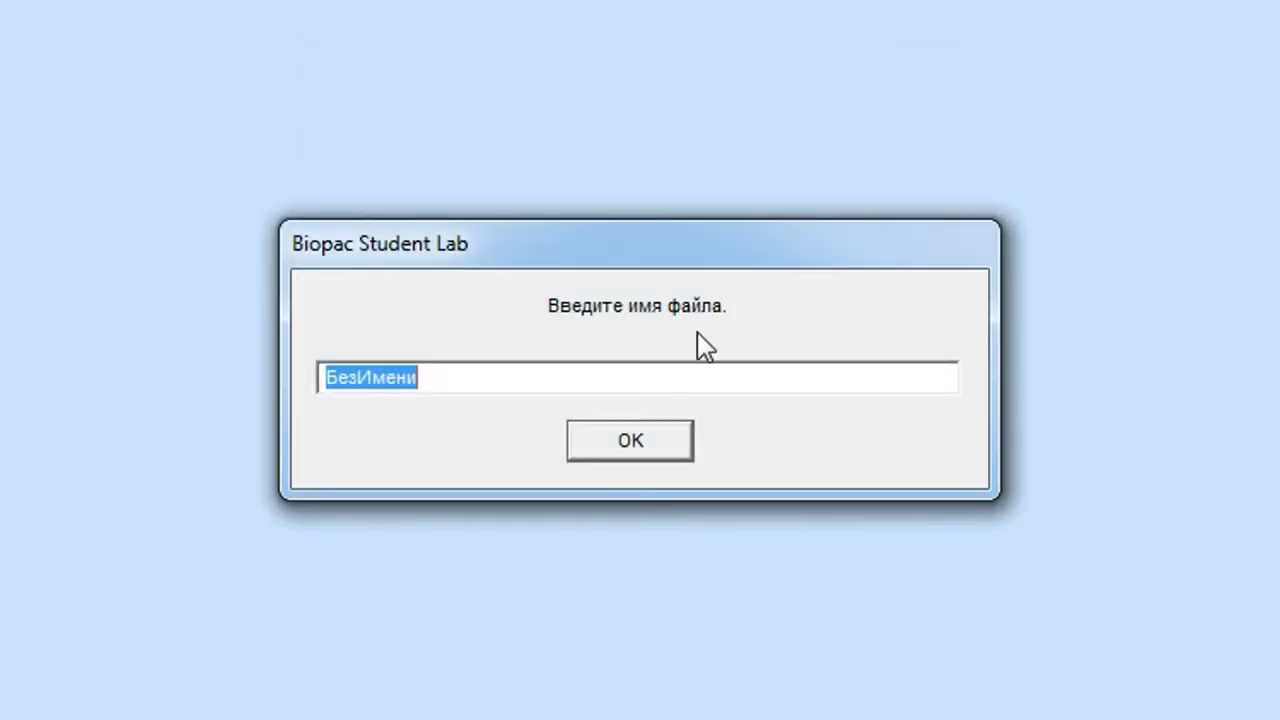
key(alt+shift)
text(Elec)
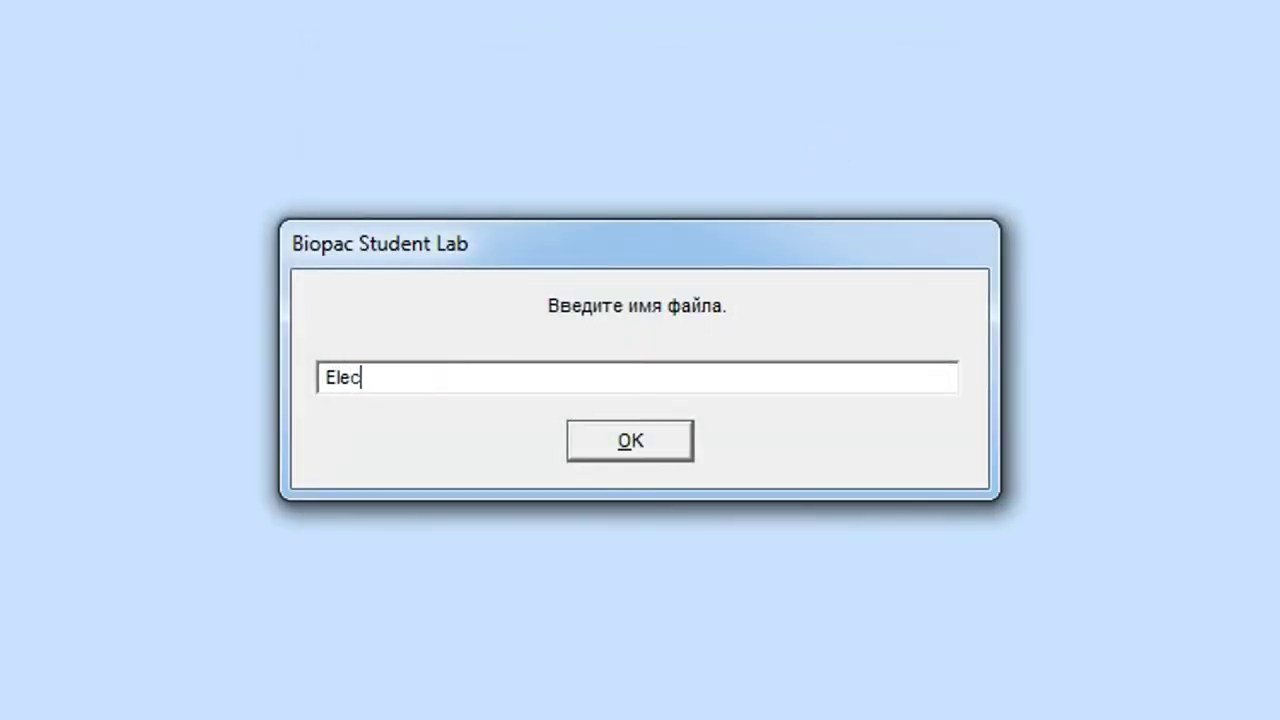
text(tromy)
text(ograp)
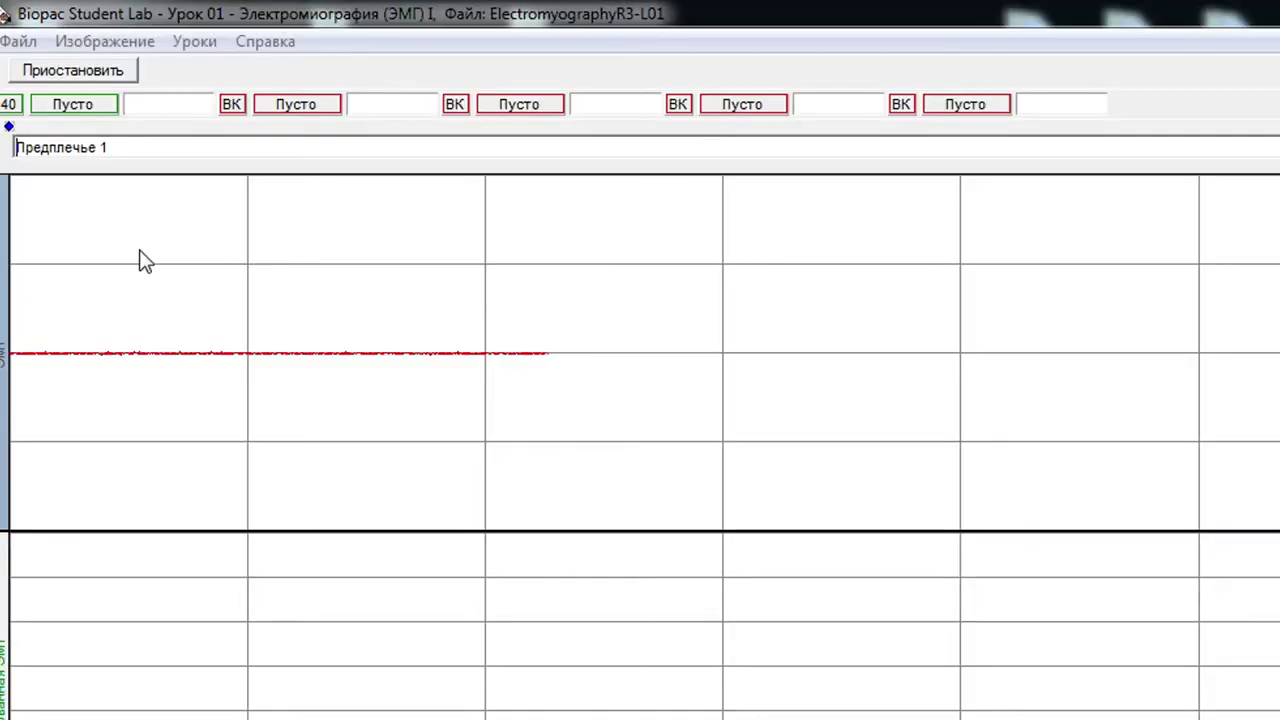
Pause the recording after the first forearm EMG segment
click(103, 71)
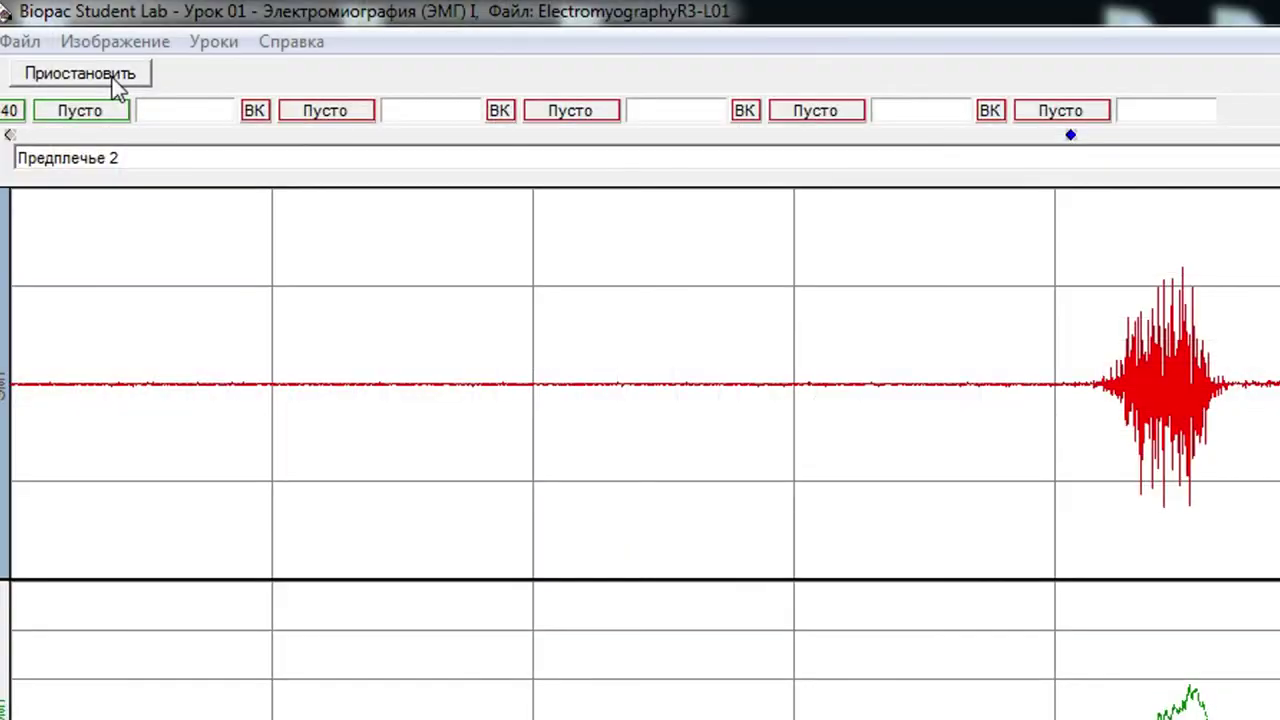
Record EMG segments 2 through 4 of clenching bursts, pausing after each
click(113, 77)
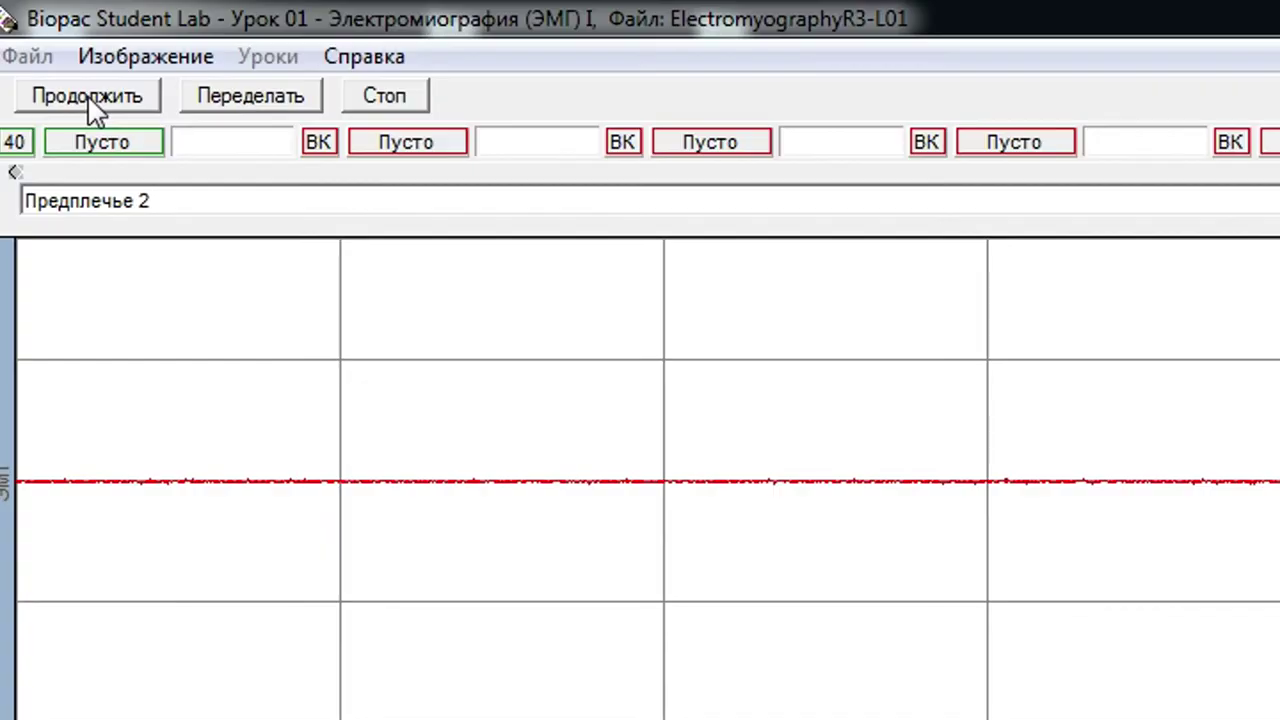
click(94, 100)
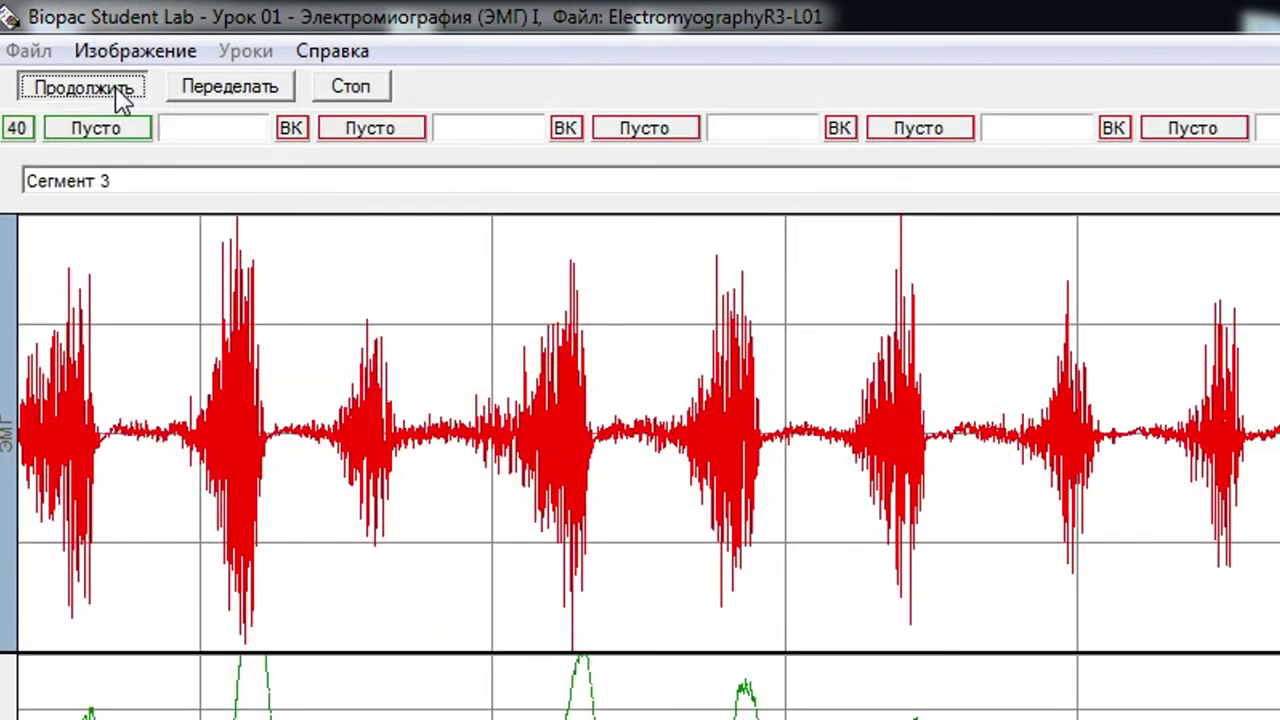
click(116, 86)
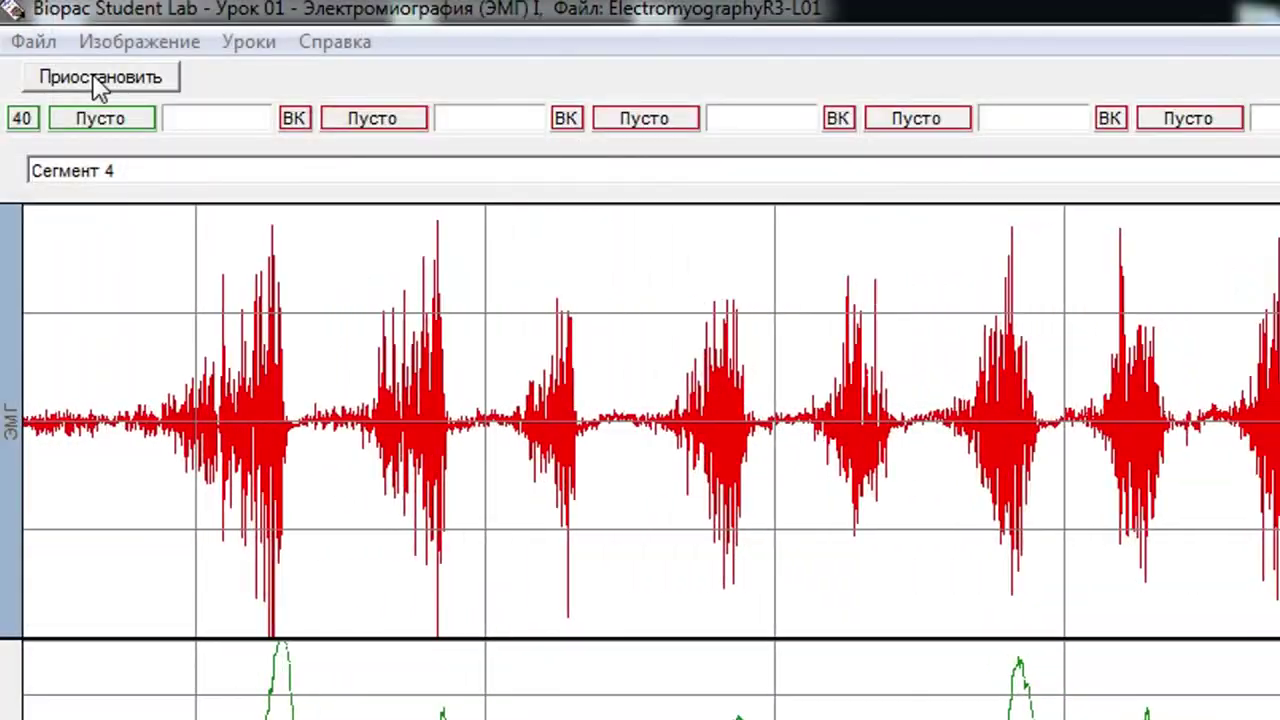
click(100, 84)
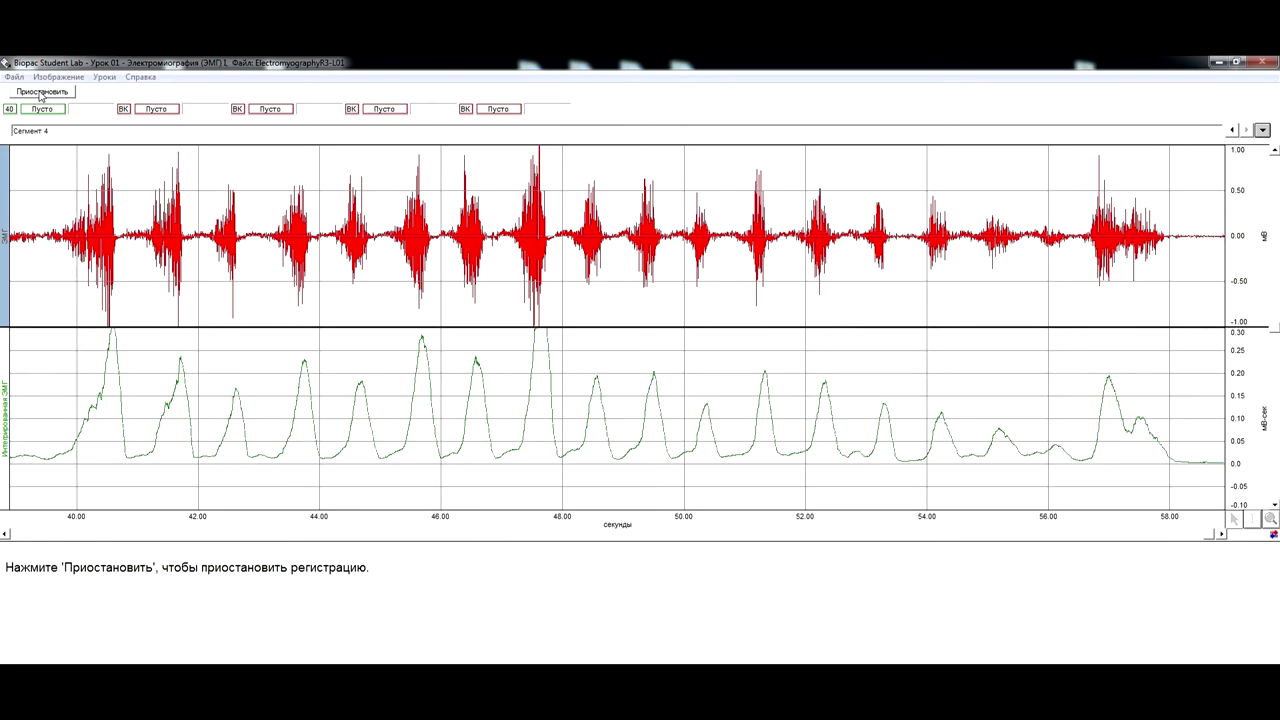
click(40, 92)
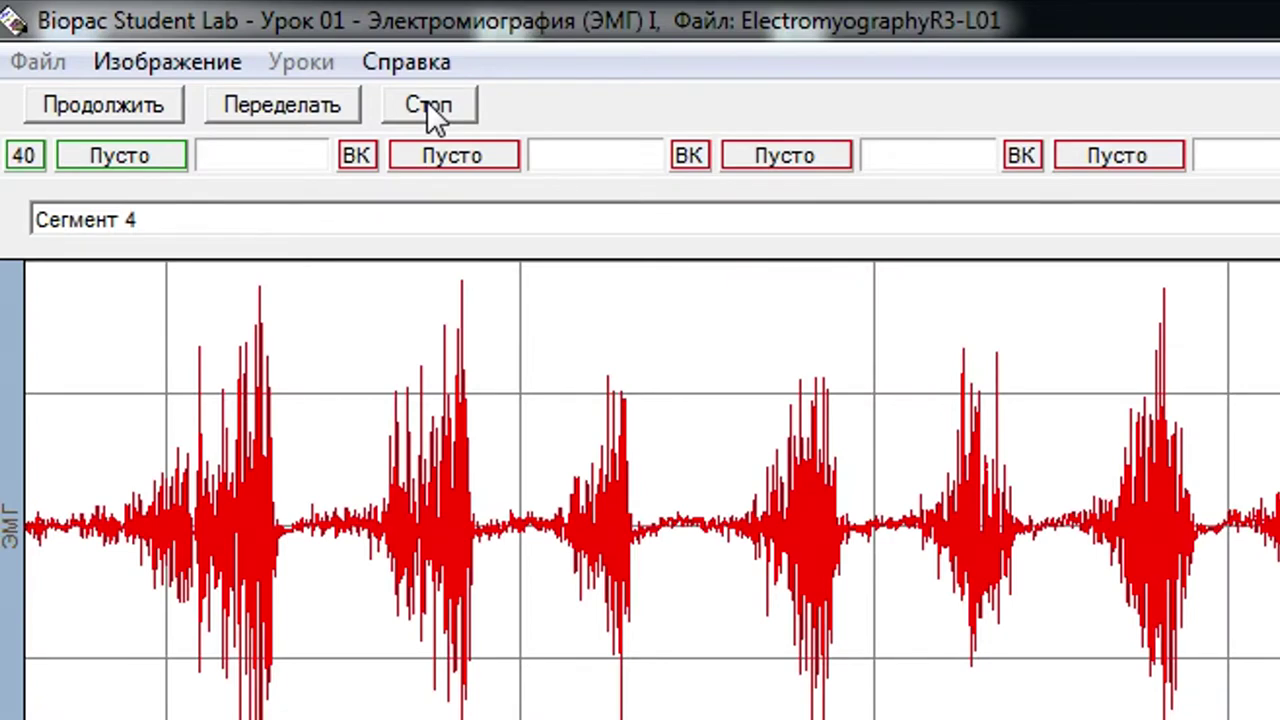
Stop and save the recording, mark it done, and choose Выход as the next action
click(428, 104)
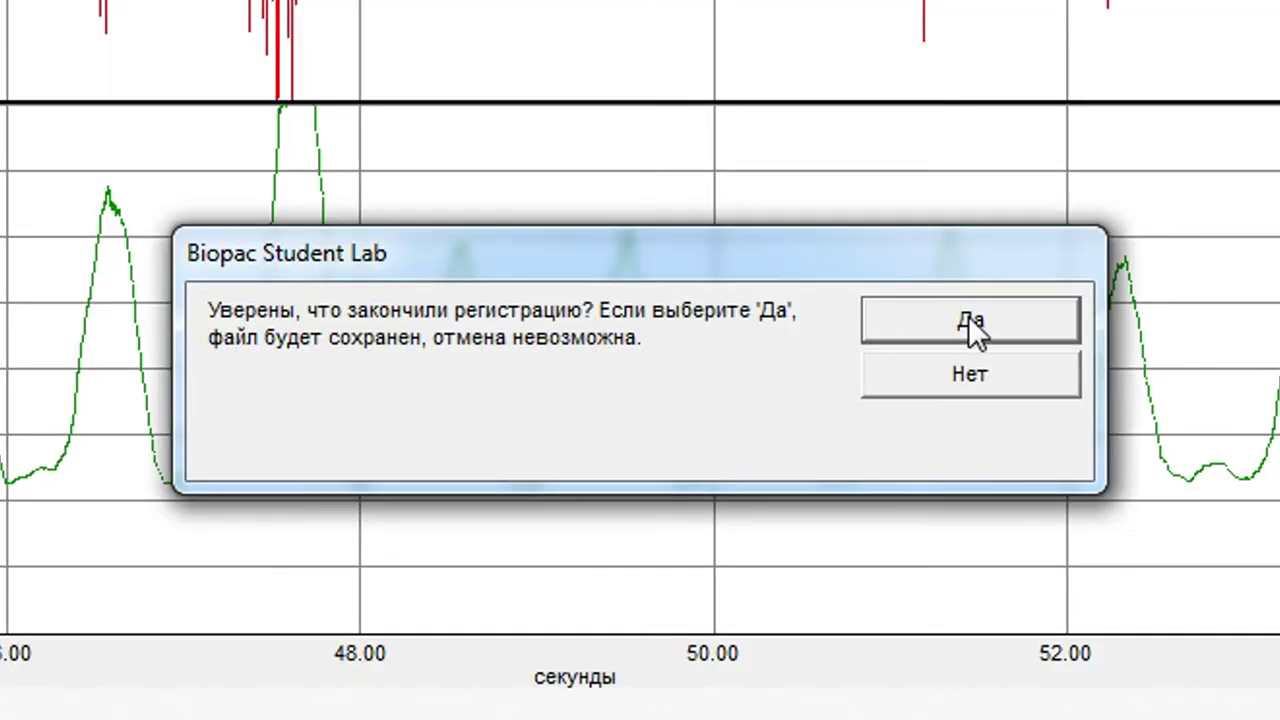
click(968, 316)
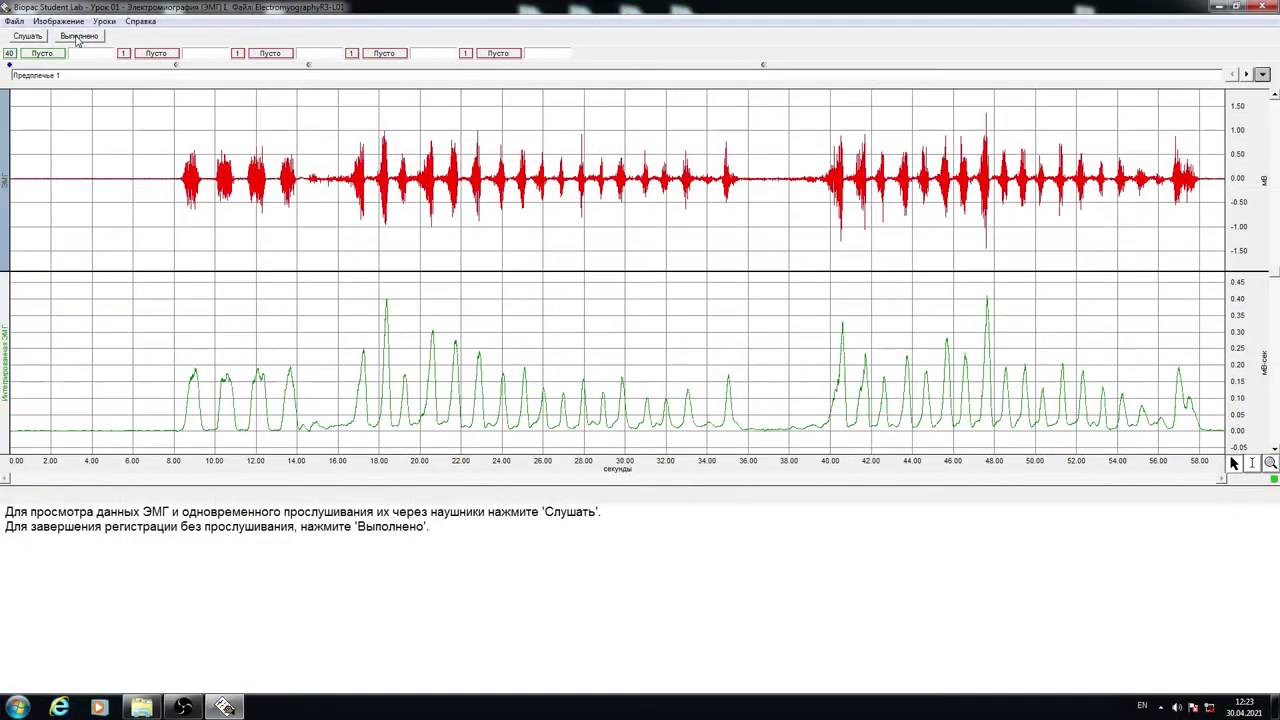
click(206, 104)
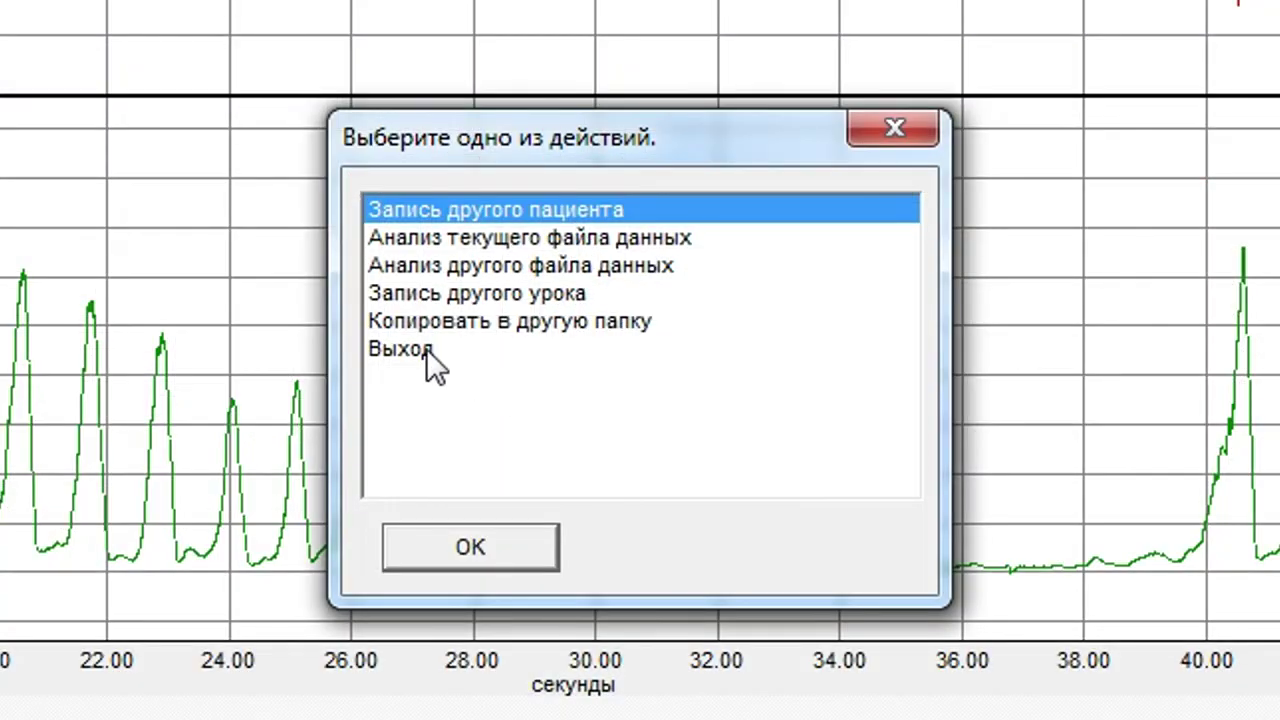
click(426, 348)
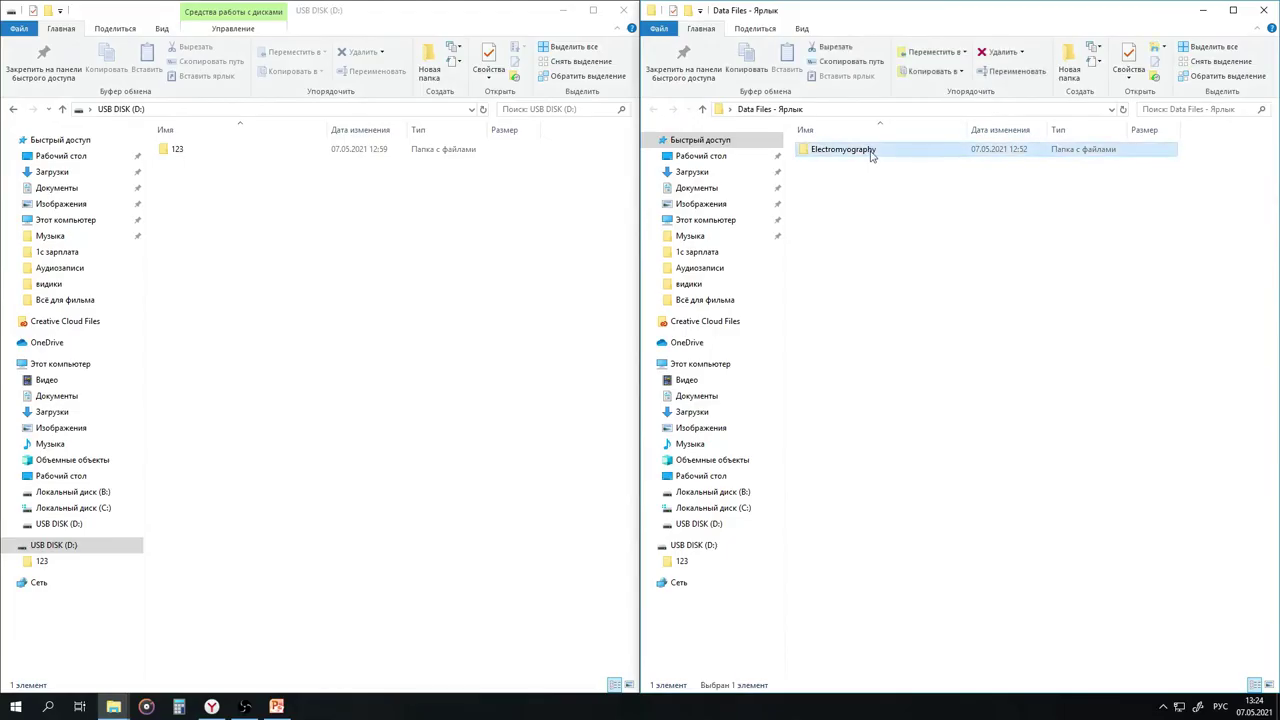
Copy Electromyography-L01 from Data Files and paste it onto USB DISK (D:)
click(866, 152)
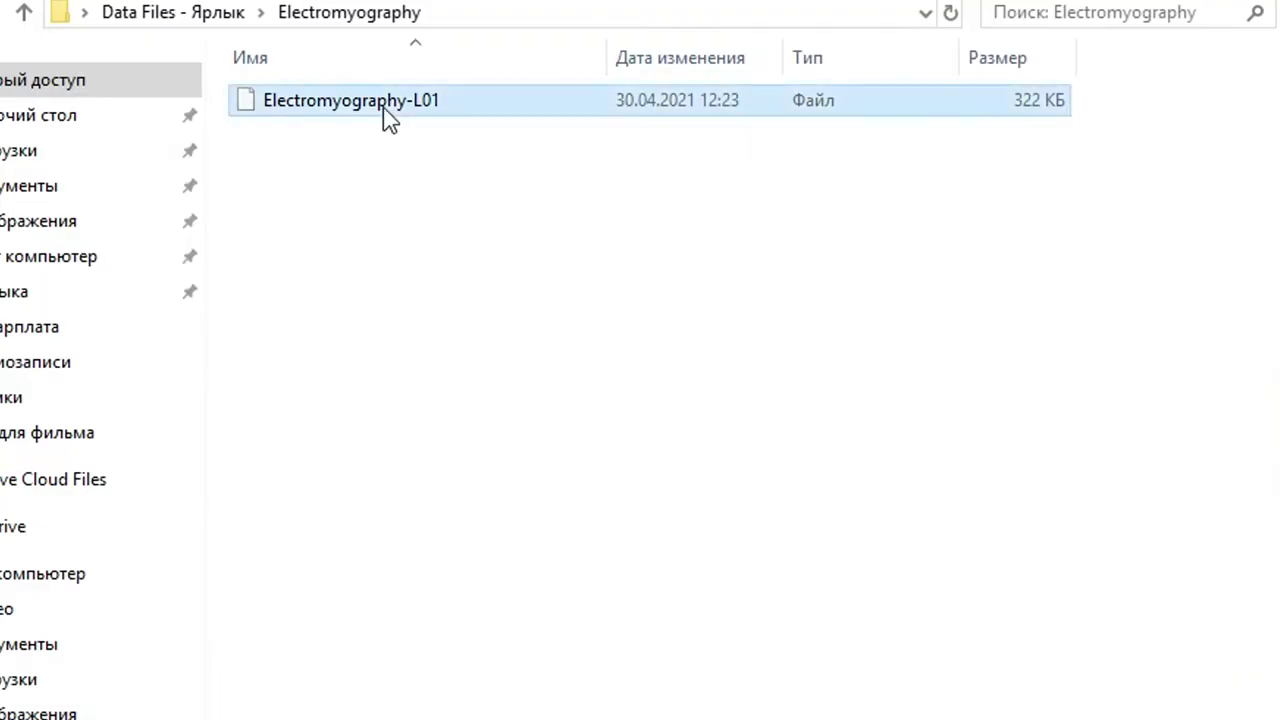
right_click(392, 103)
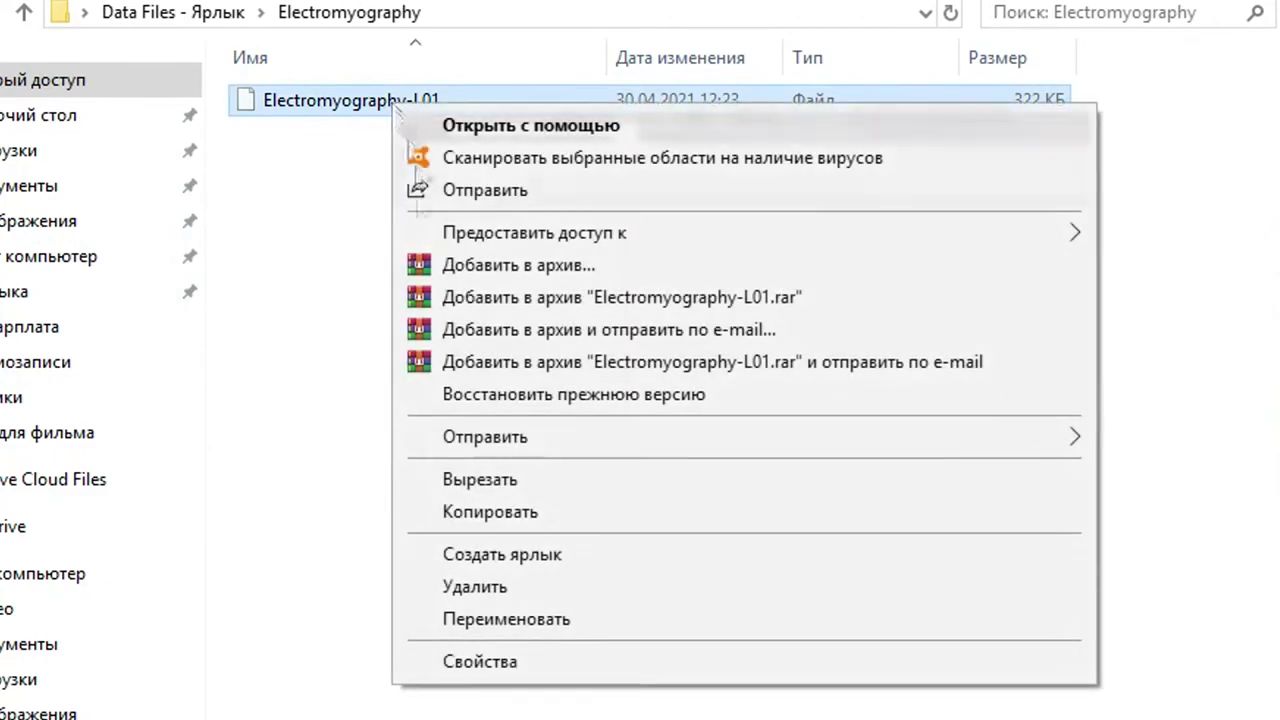
click(548, 512)
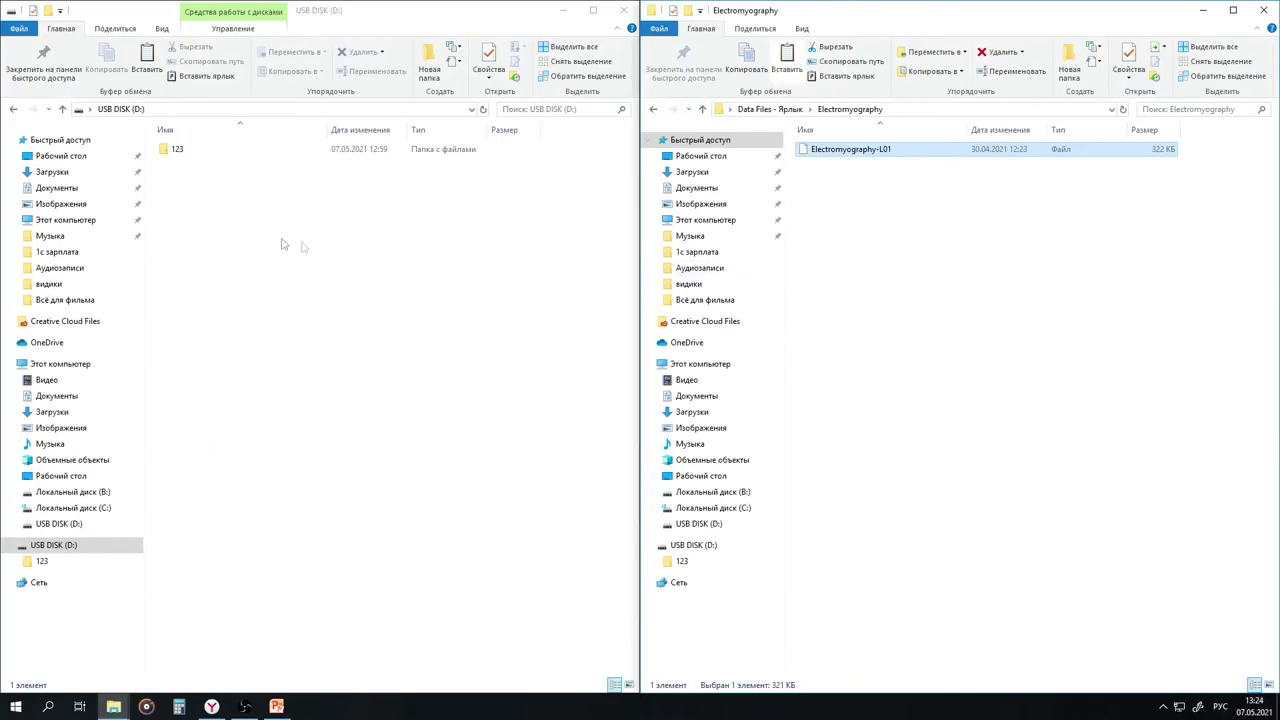
click(223, 204)
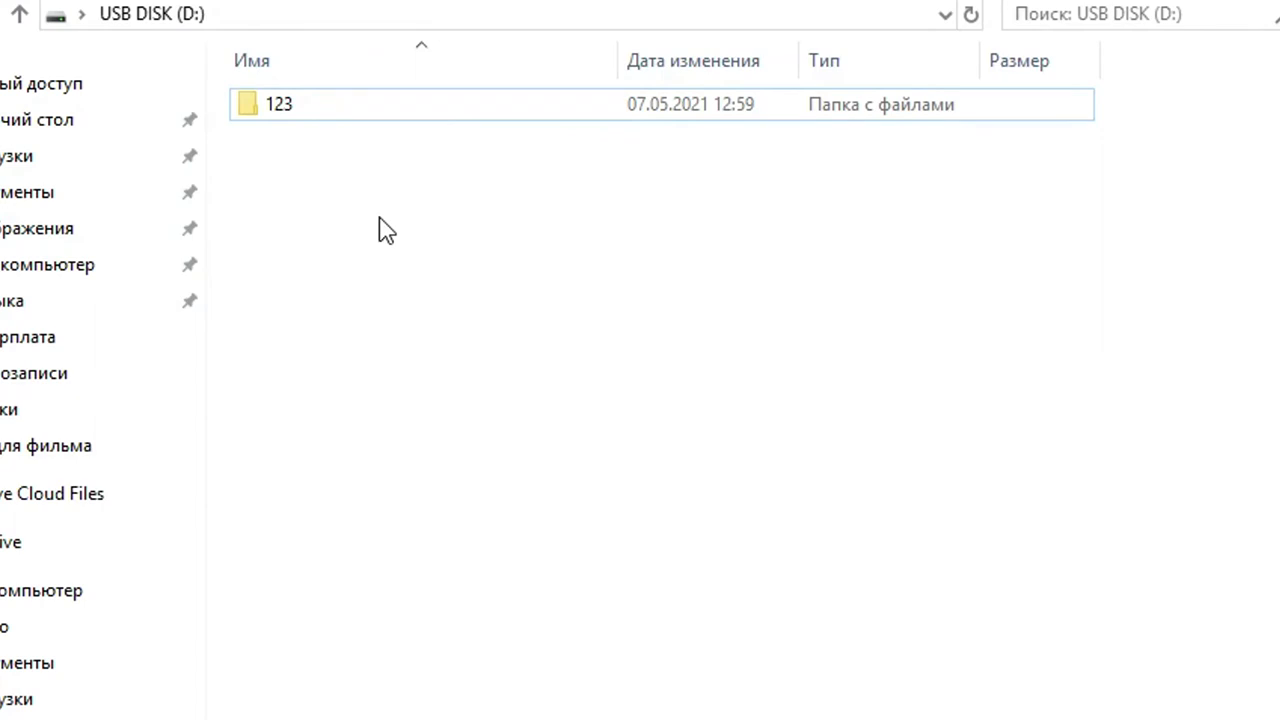
right_click(379, 217)
click(513, 427)
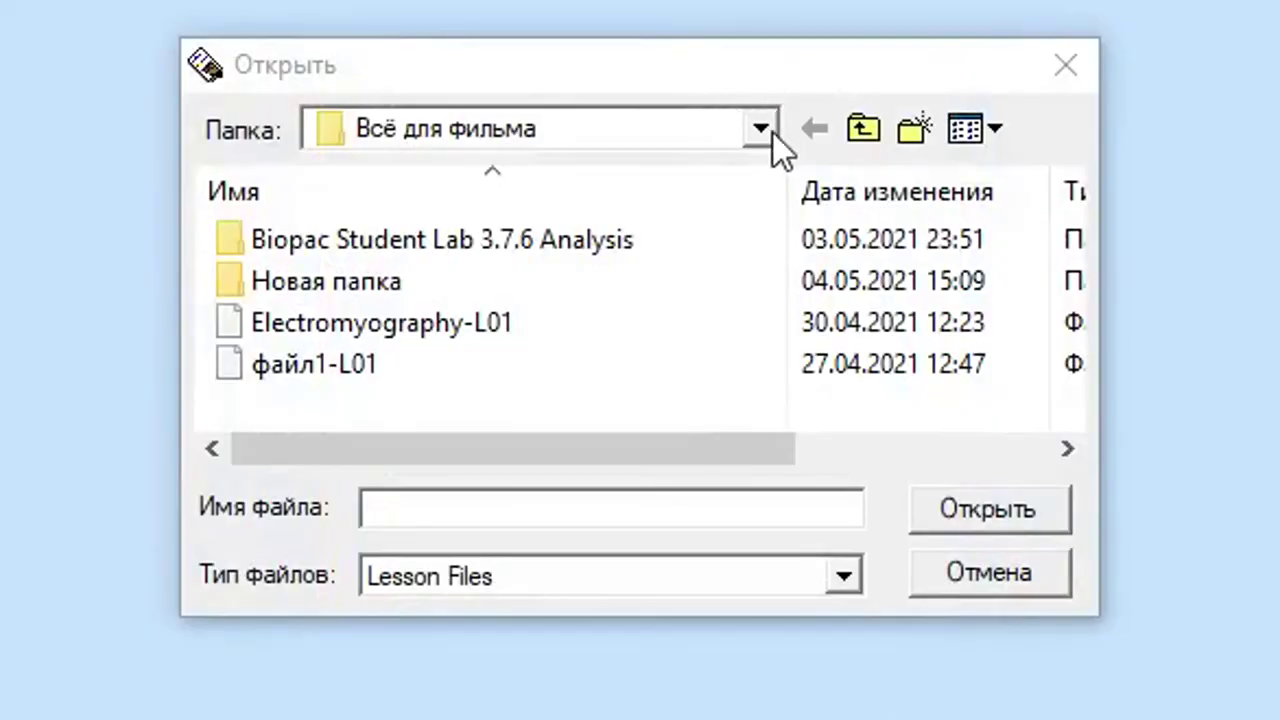
Open Electromyography-L01 and set all three measurement boxes to channel Ch1
click(456, 330)
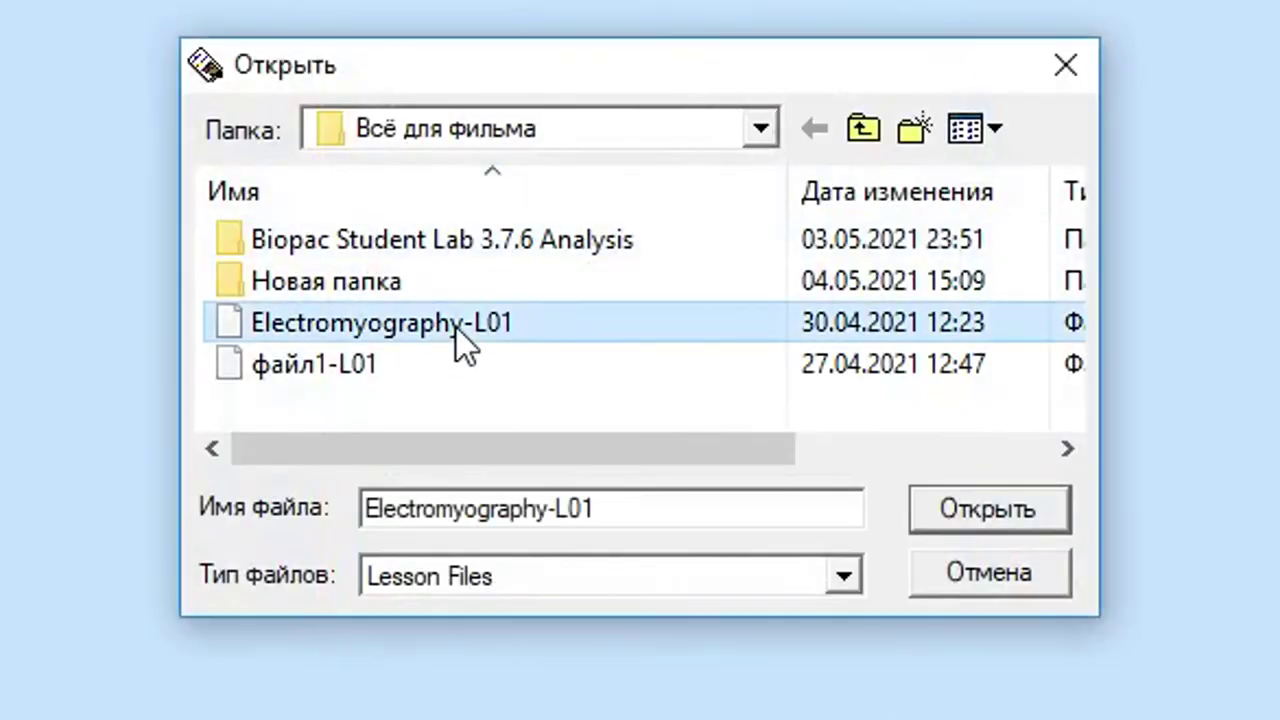
click(1000, 508)
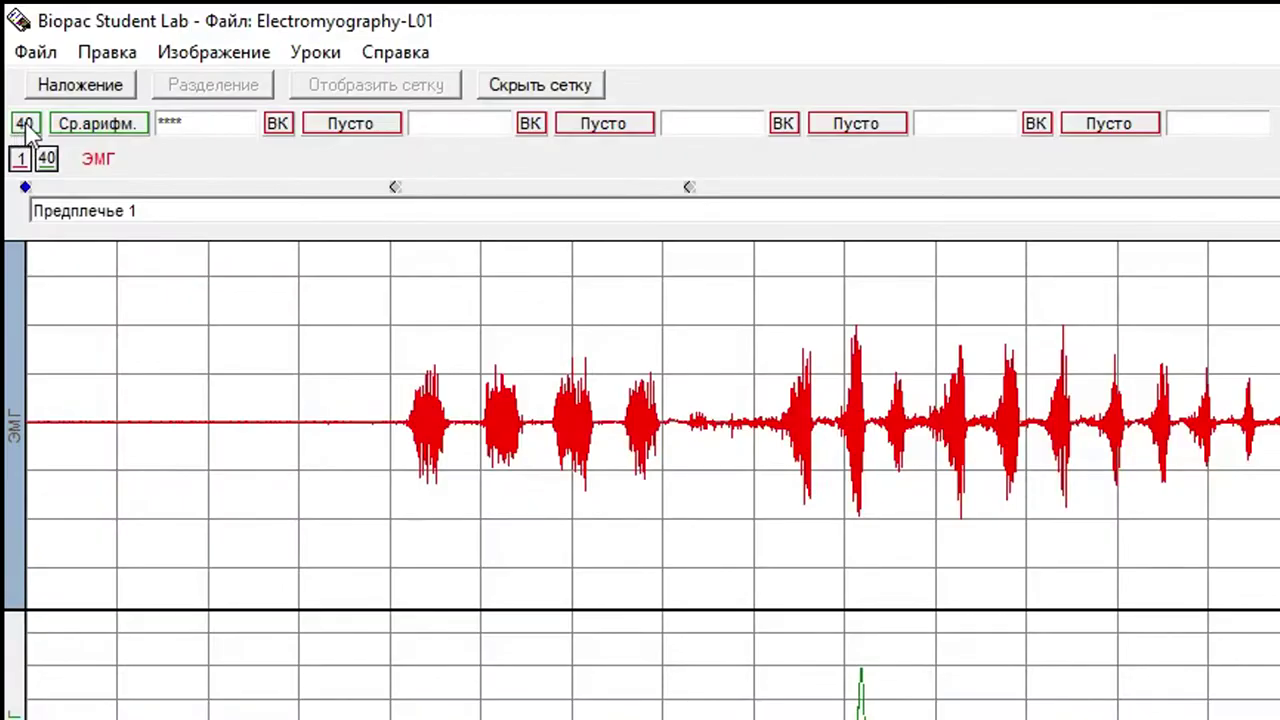
click(22, 126)
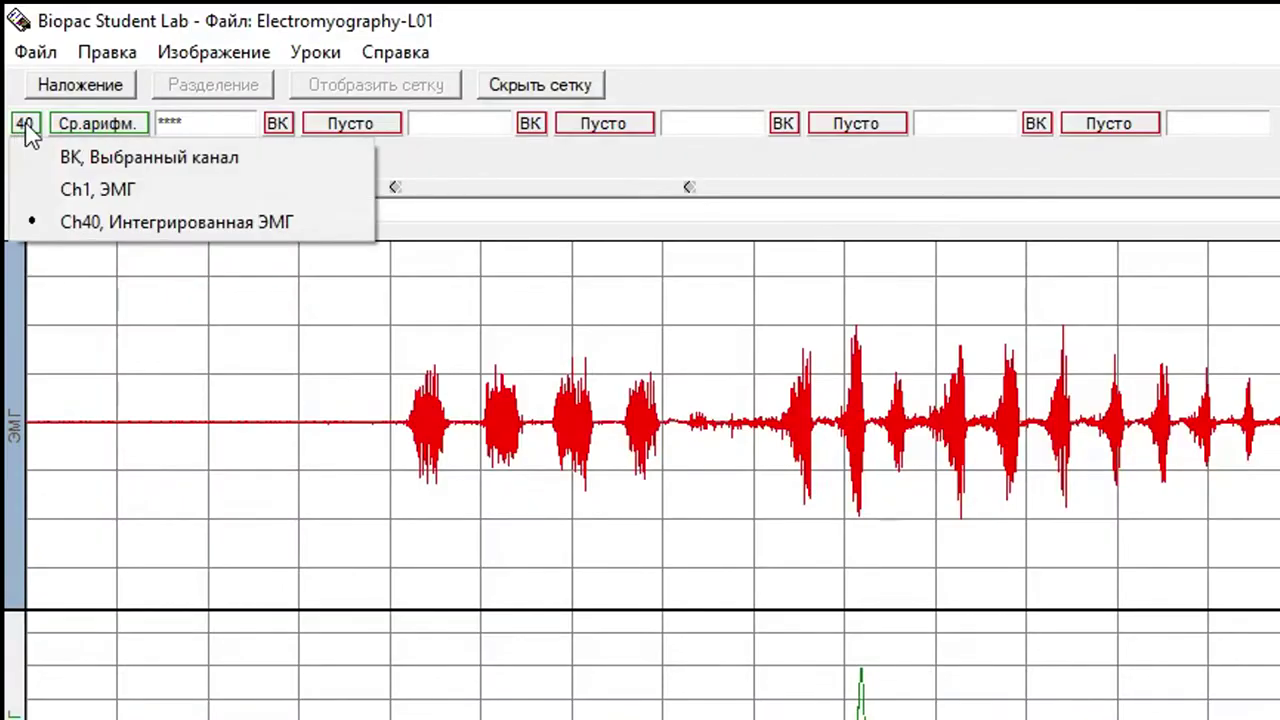
click(85, 190)
click(278, 125)
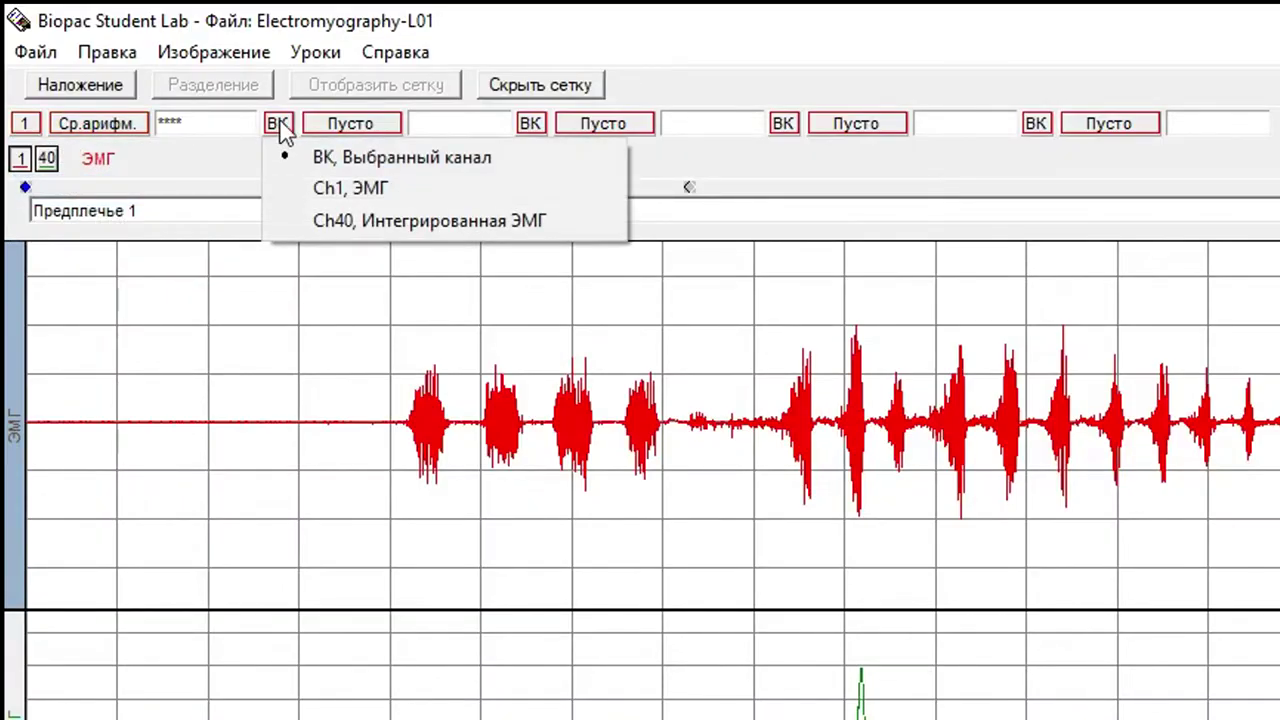
click(318, 186)
click(530, 124)
click(614, 190)
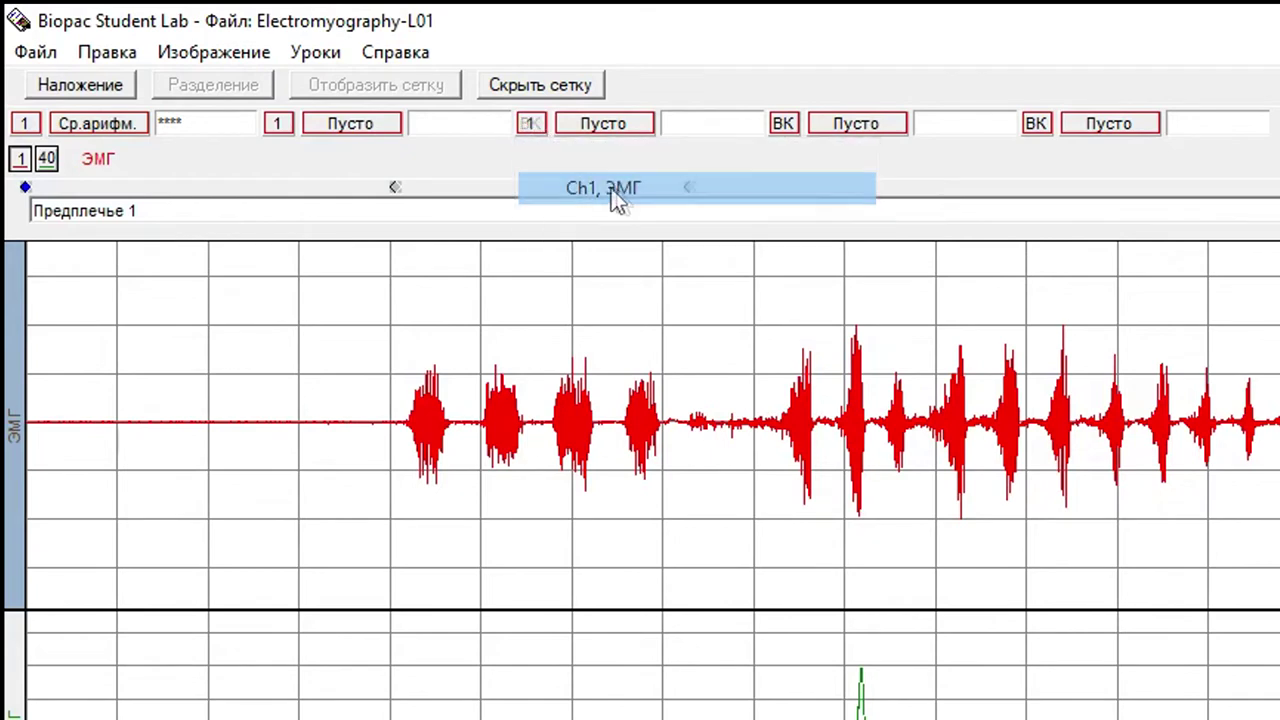
Set the three measurements to Максимум, Минимум and Размах (P-P)
click(106, 124)
click(177, 287)
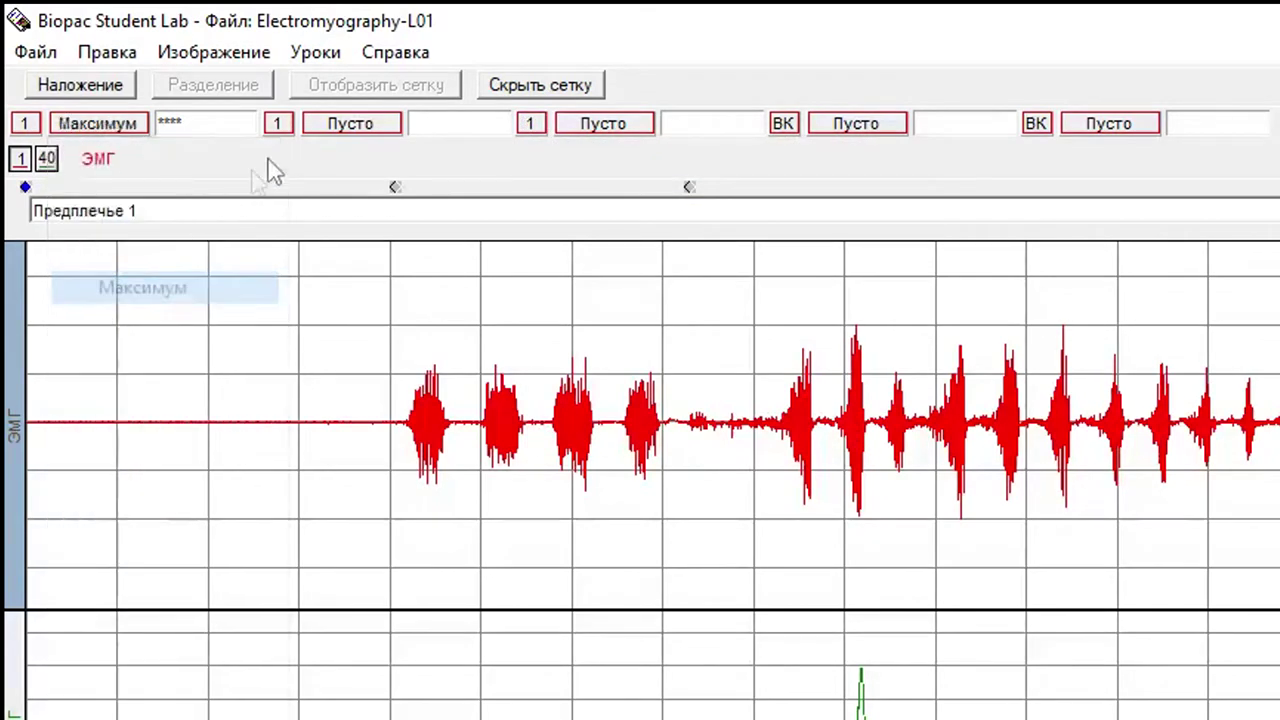
click(330, 124)
click(392, 320)
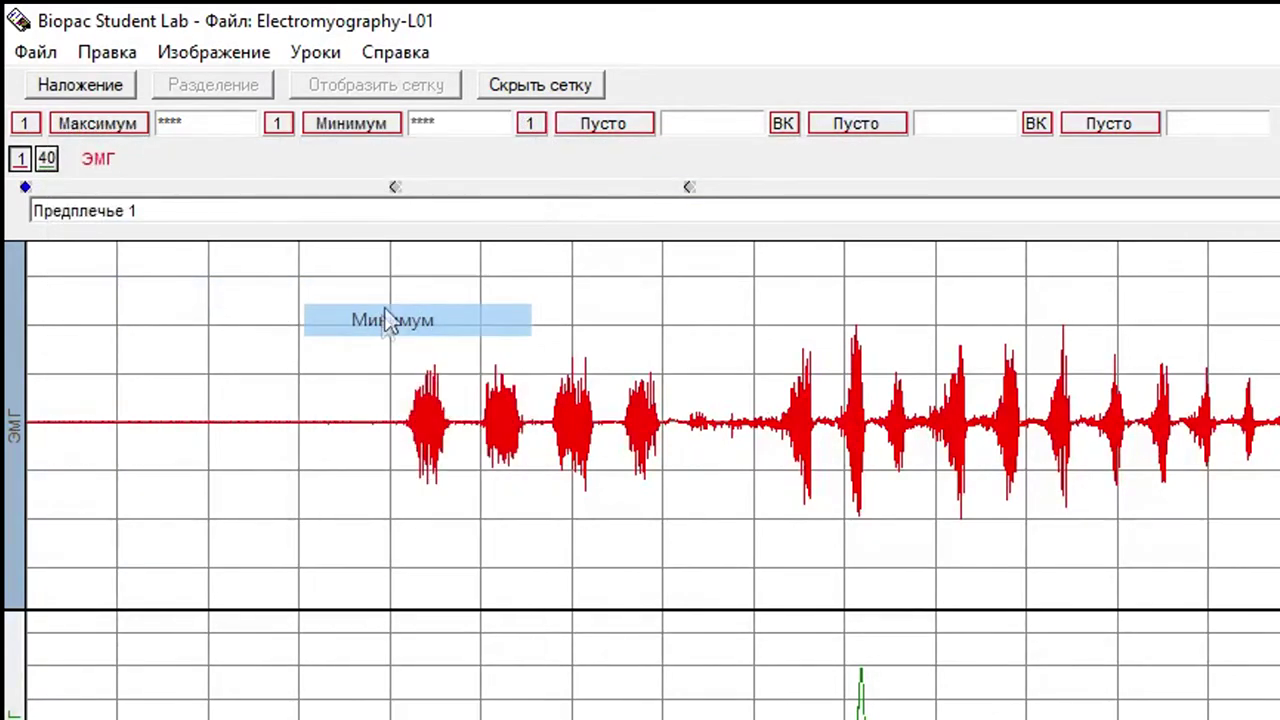
click(582, 124)
click(659, 256)
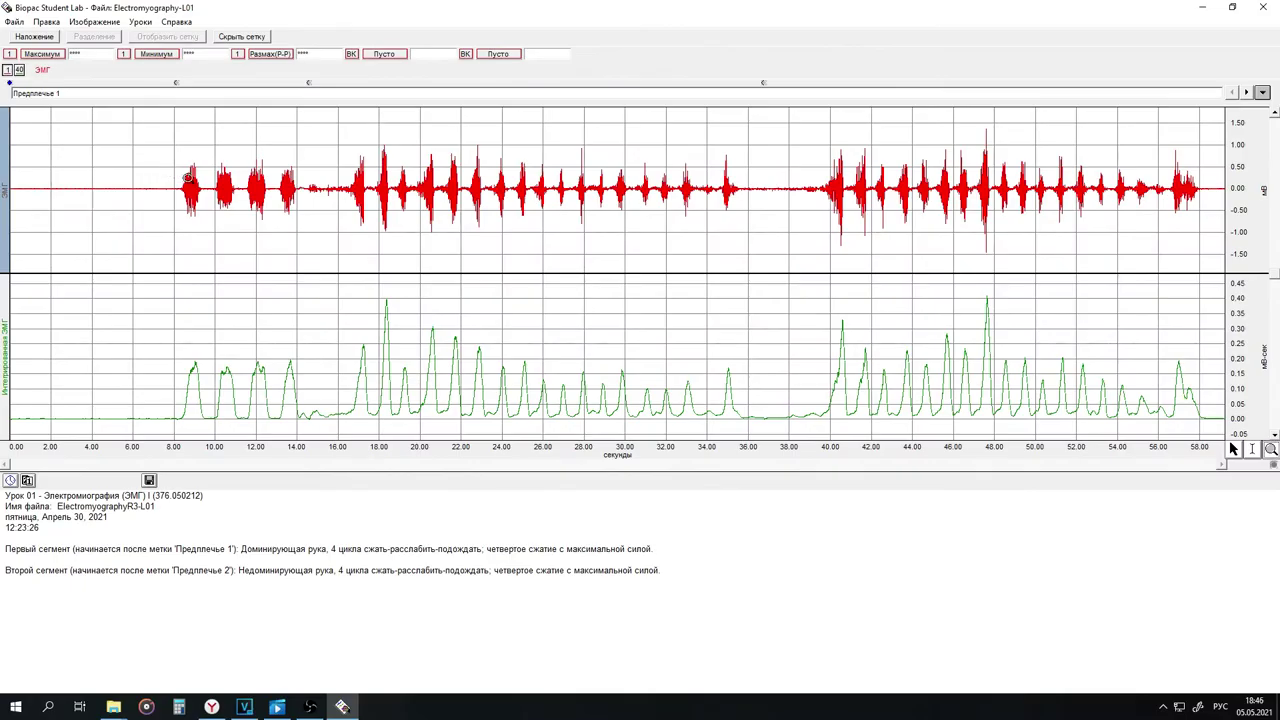
Zoom twice on the early bursts and select a stretch reading max 0.07690, P-P 0.13611 mV
click(187, 178)
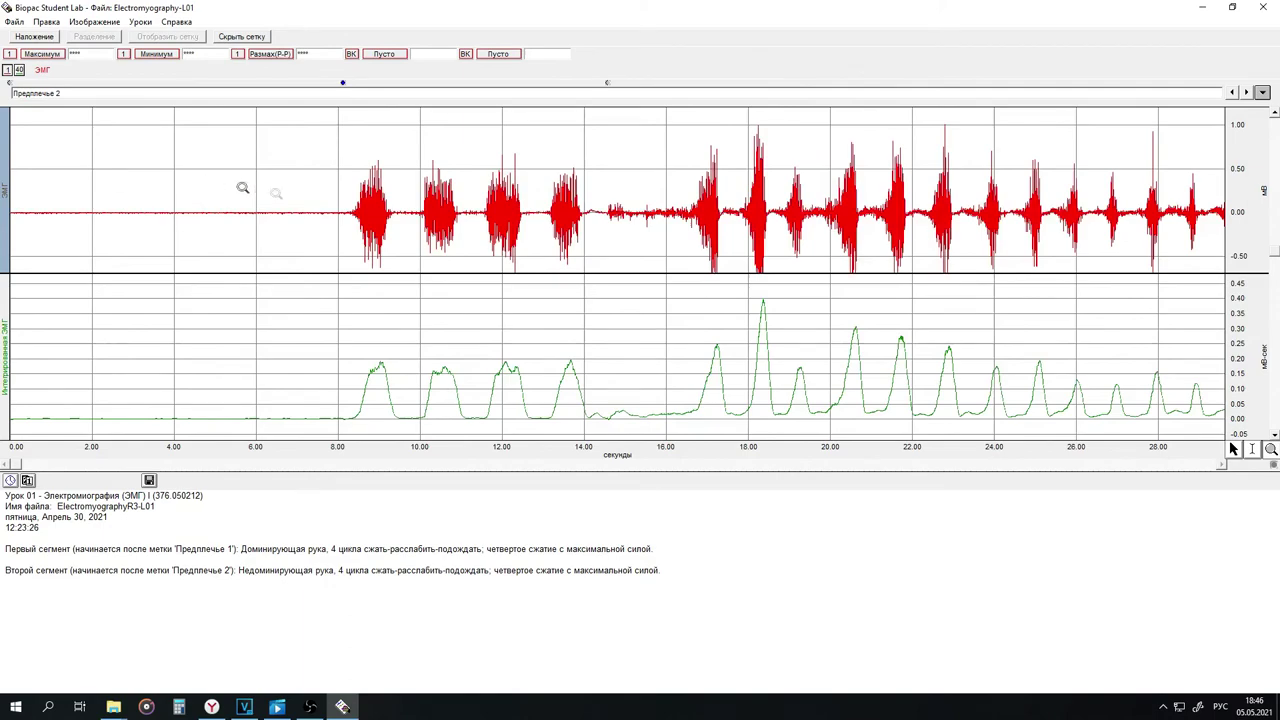
click(398, 206)
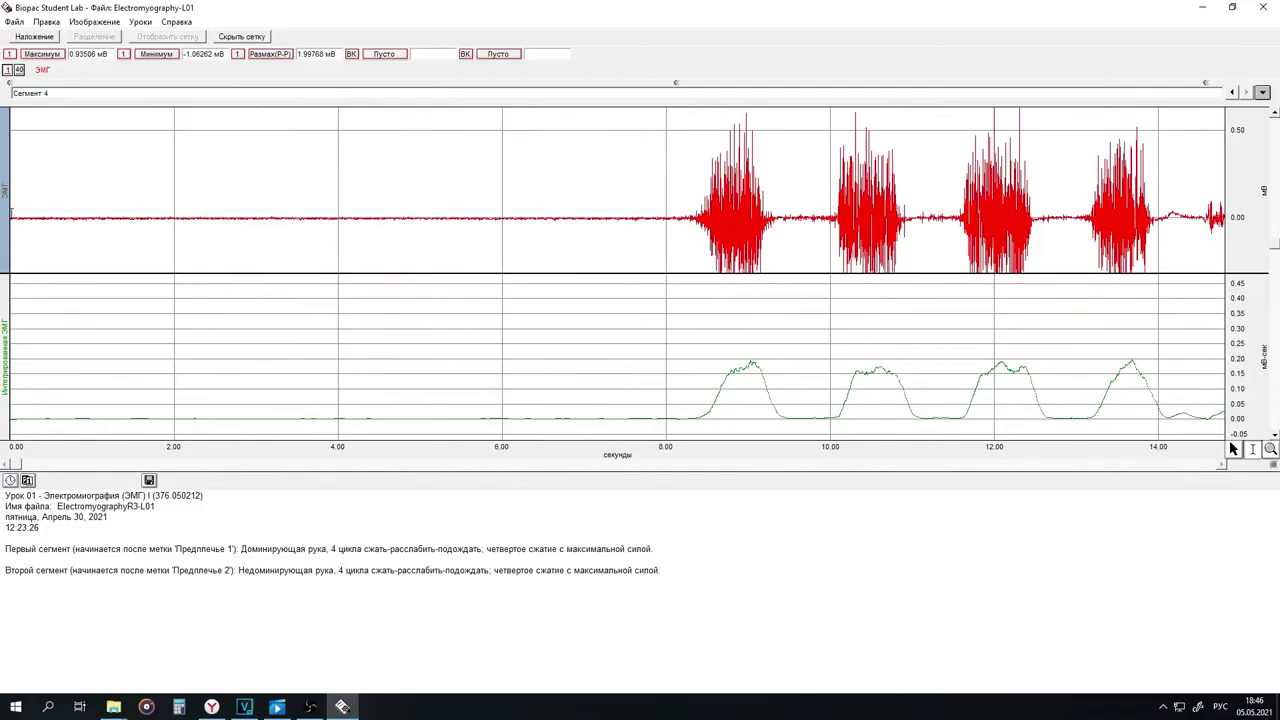
drag(11, 214, 666, 214)
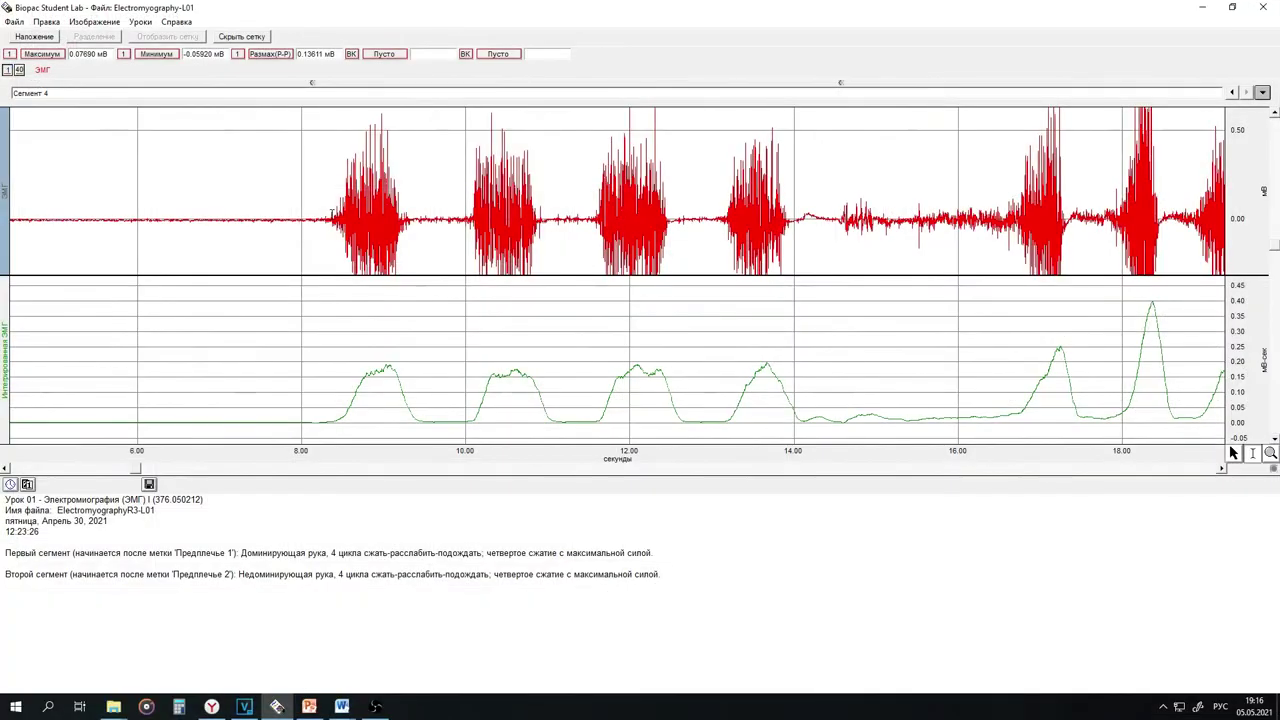
Select two EMG bursts and the resting stretch after each to read their P-P amplitudes
drag(331, 220, 405, 225)
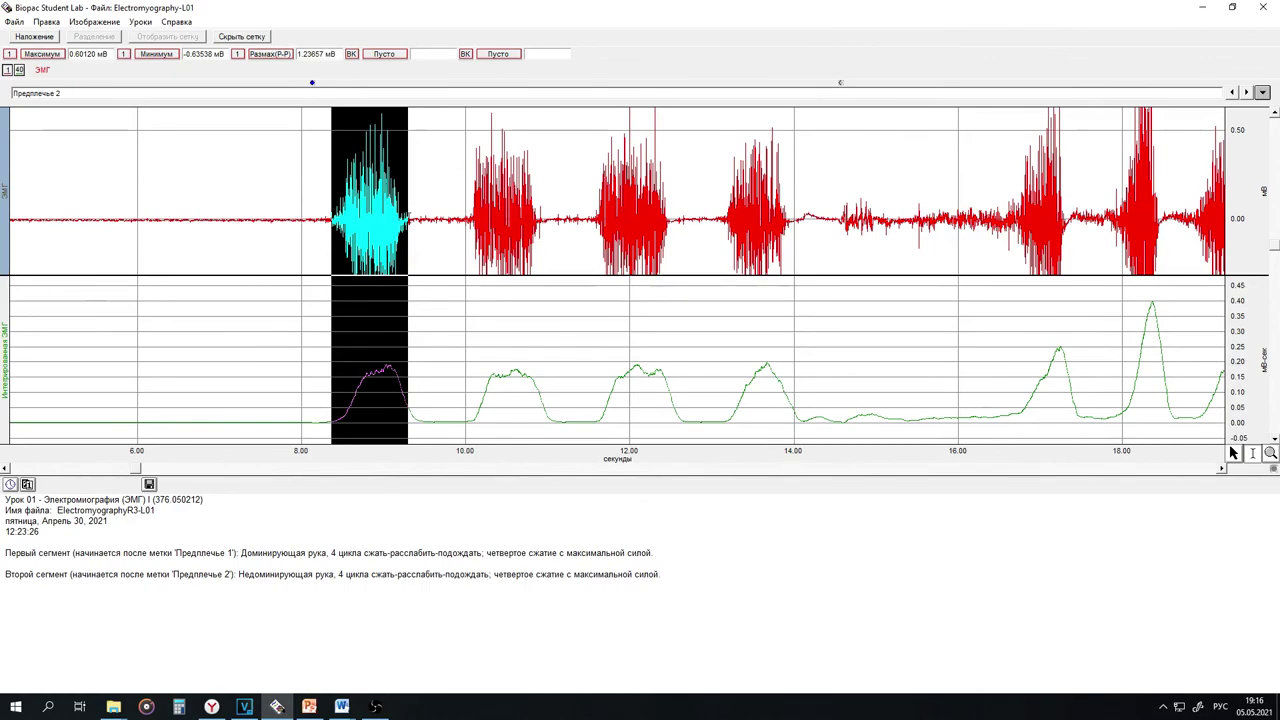
drag(407, 220, 470, 220)
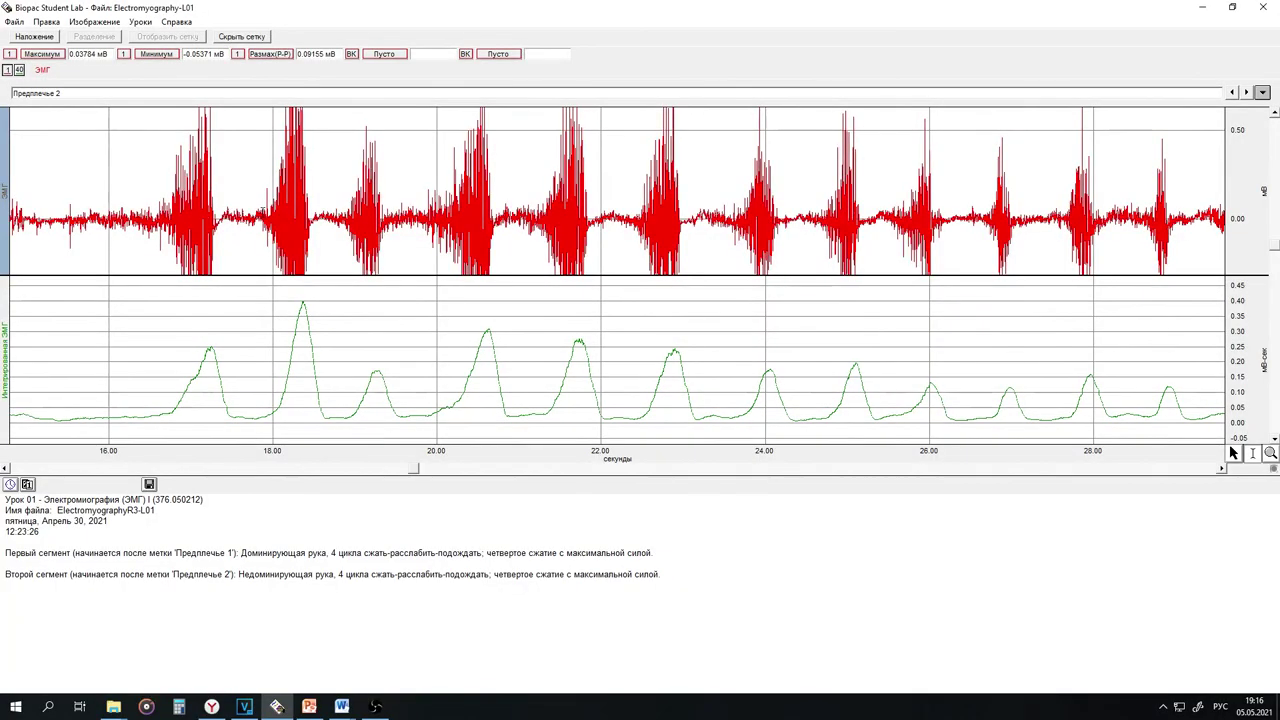
drag(261, 226, 309, 226)
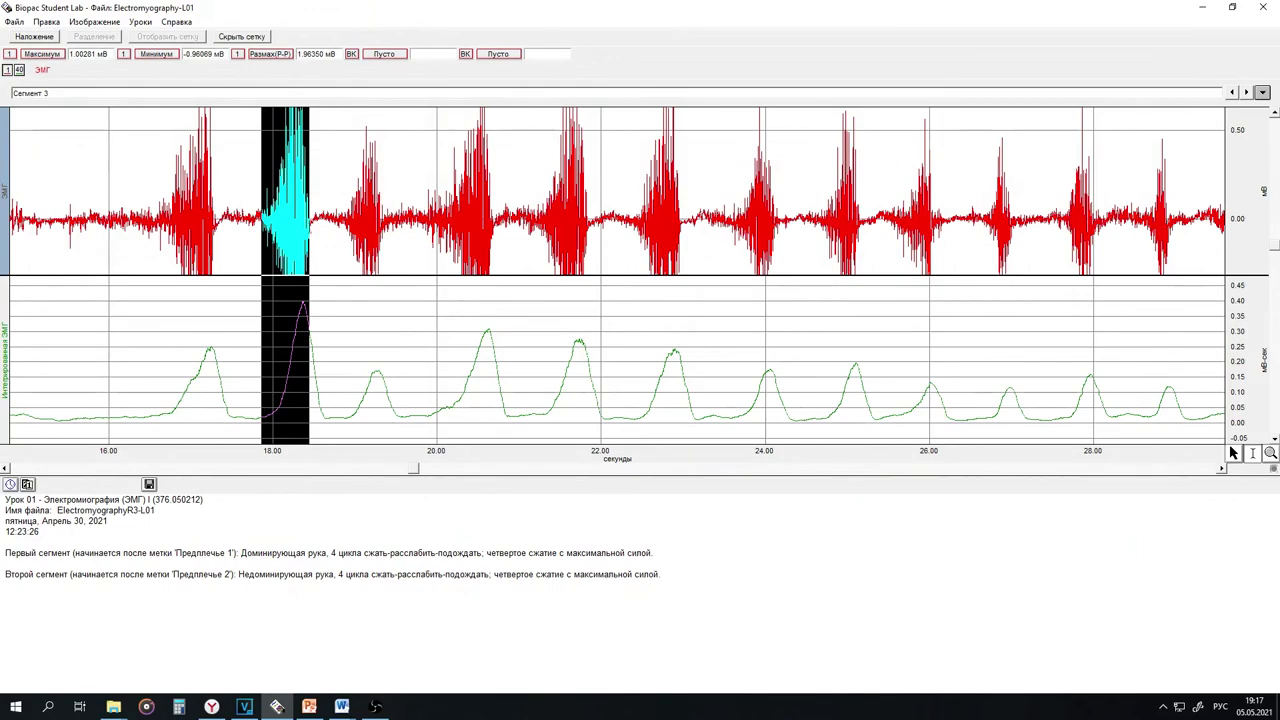
click(1233, 453)
drag(308, 226, 348, 226)
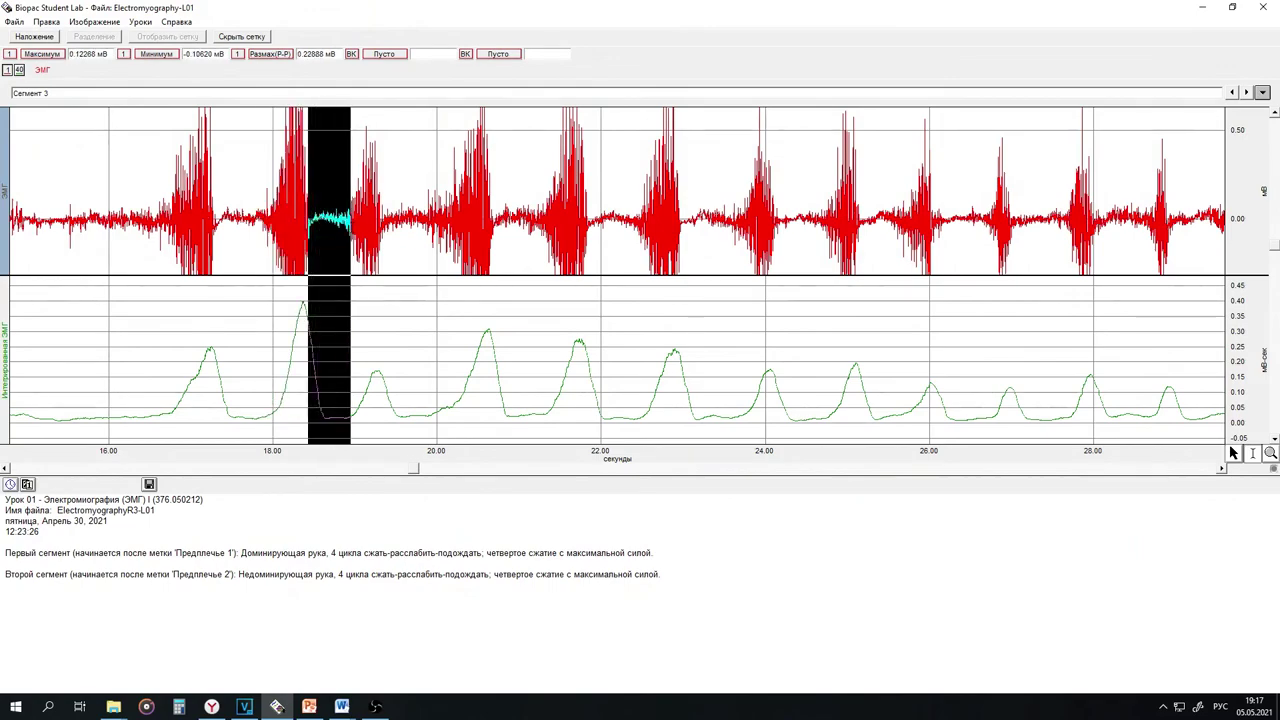